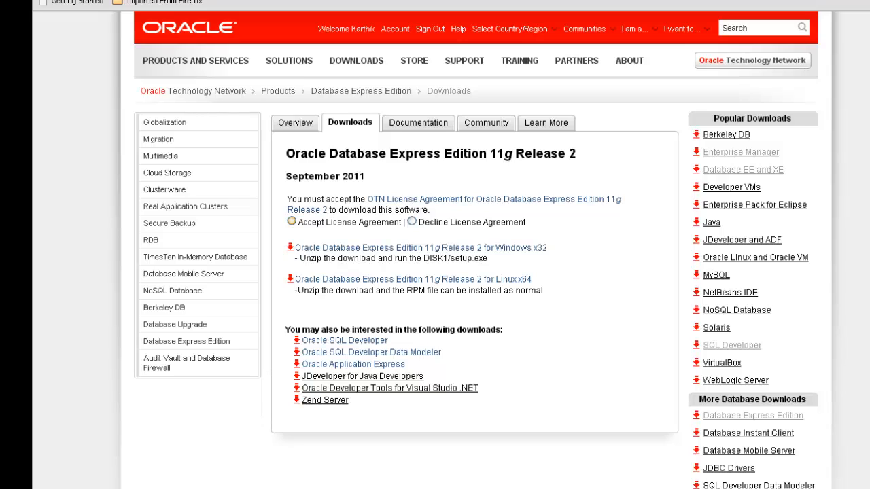
# - Accept the license agreement for Oracle Database Express Edition 11g Release 2 and extract OracleXE112_Win32.zip into its own folder with 7-Zip
pyautogui.click(292, 222)
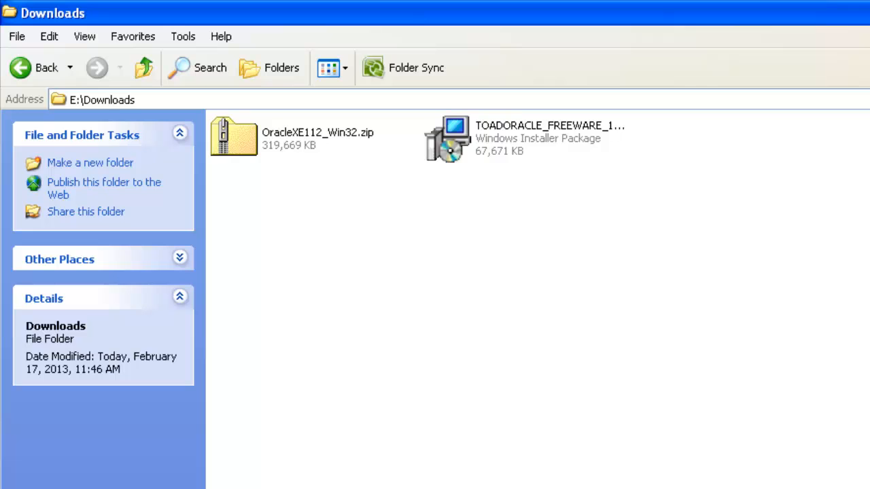
pyautogui.rightClick(264, 139)
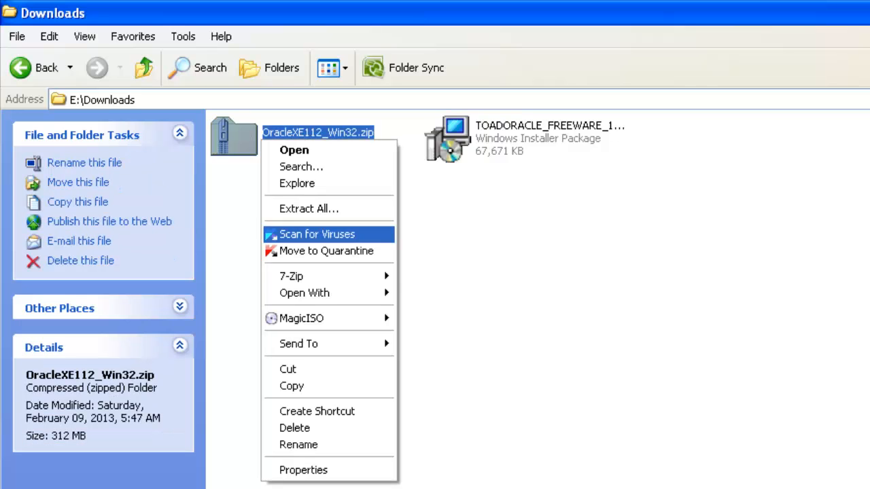
pyautogui.moveTo(326, 276)
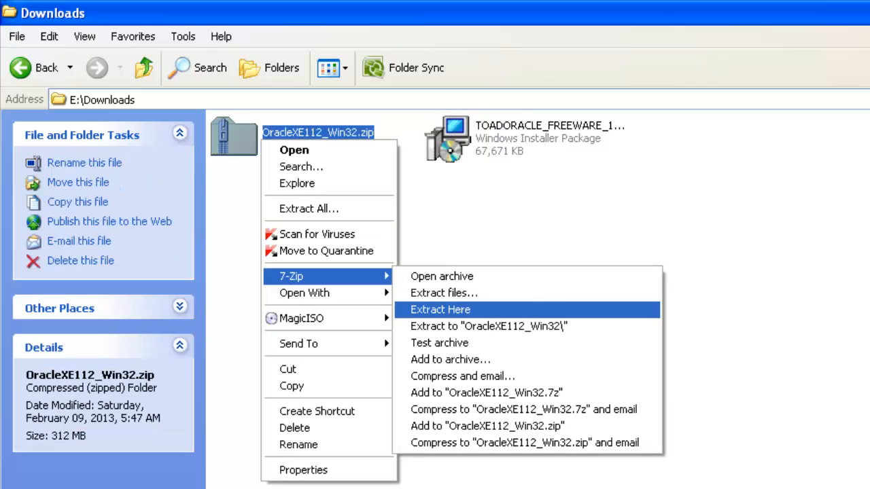
pyautogui.click(488, 326)
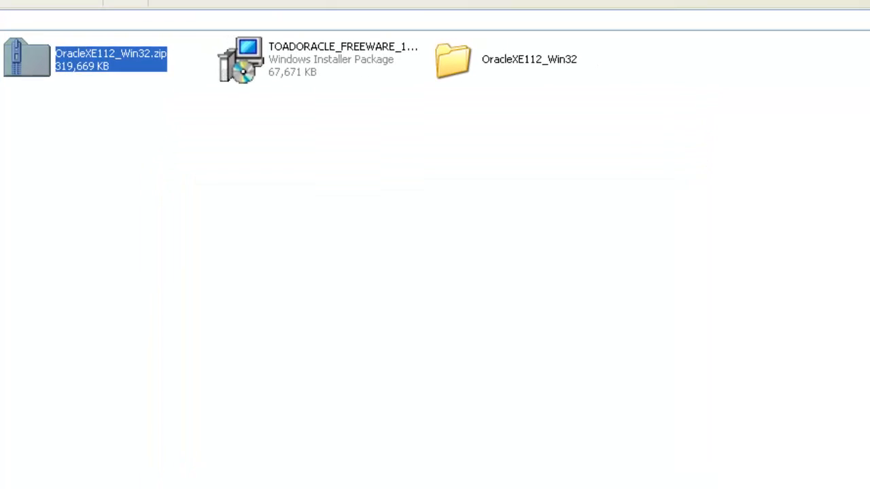
# - Open the DISK1 folder inside the extracted OracleXE112_Win32 folder and locate setup.exe
pyautogui.click(481, 61)
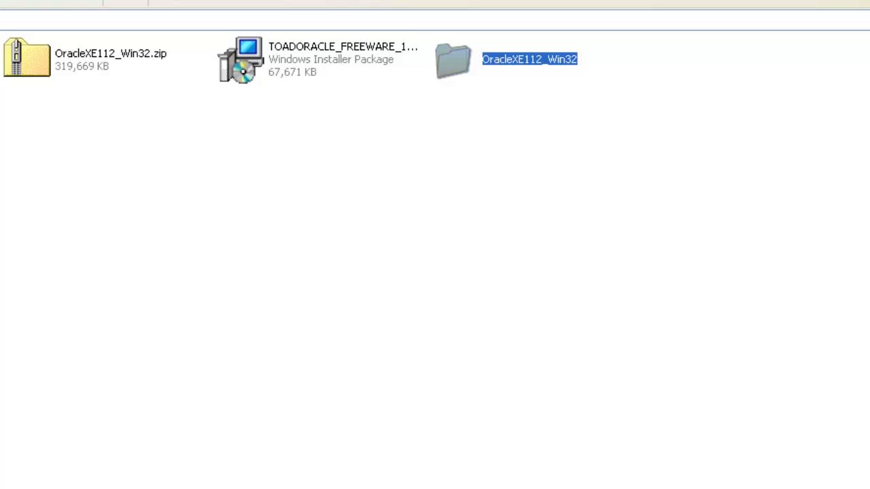
pyautogui.doubleClick(503, 60)
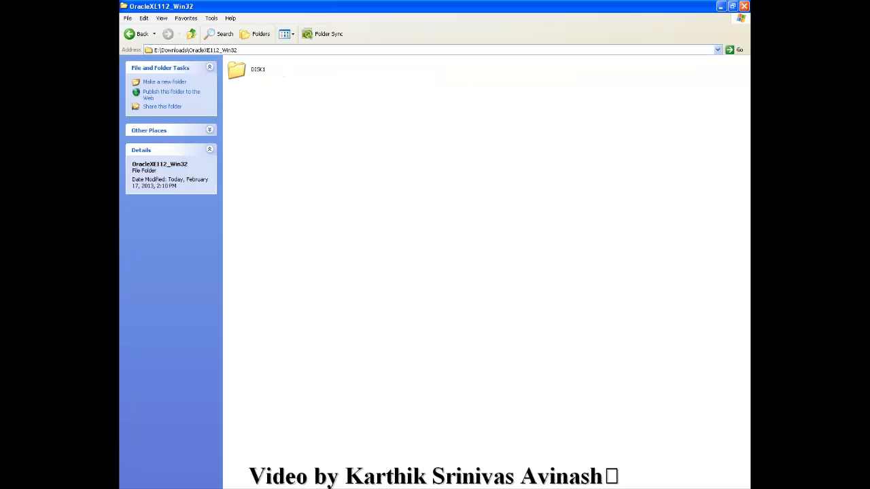
pyautogui.click(257, 70)
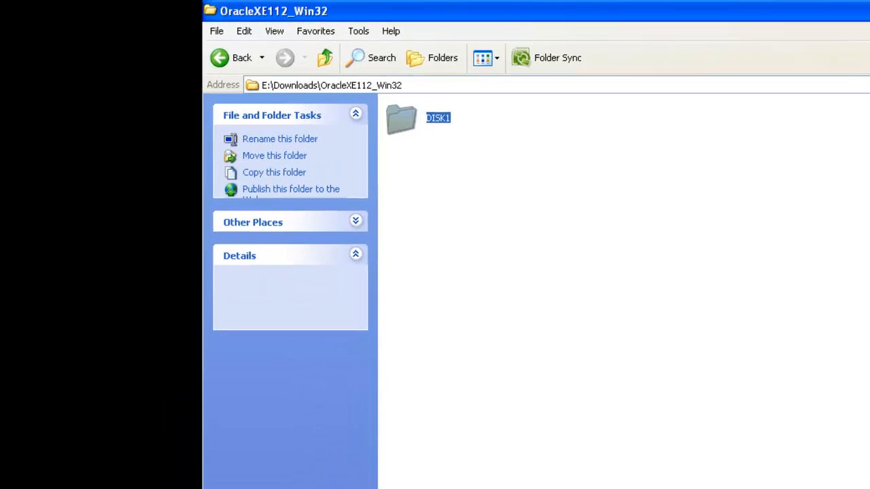
pyautogui.doubleClick(449, 122)
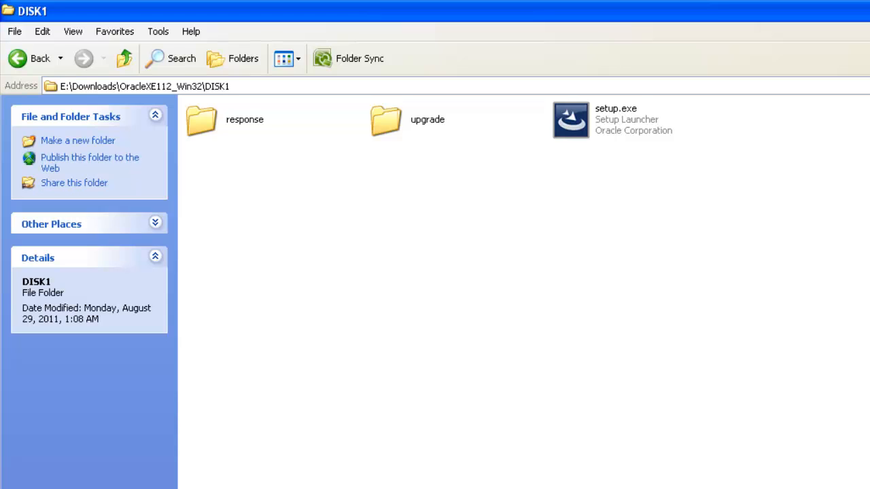
pyautogui.click(572, 120)
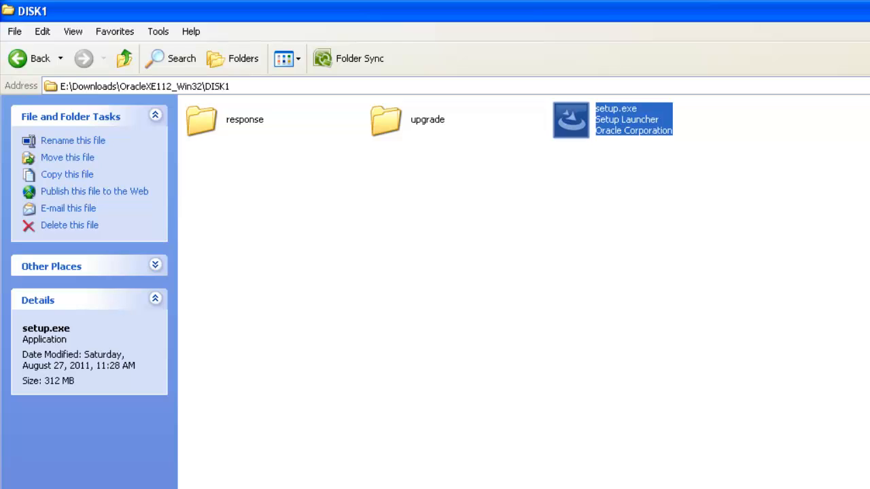
pyautogui.click(523, 272)
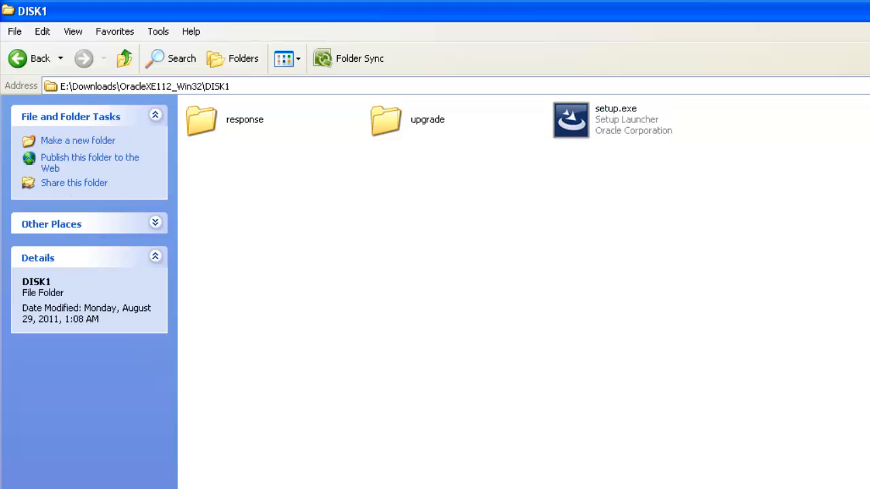
# - Open the home page of the installed Oracle Database 11g Express Edition
pyautogui.press('super')
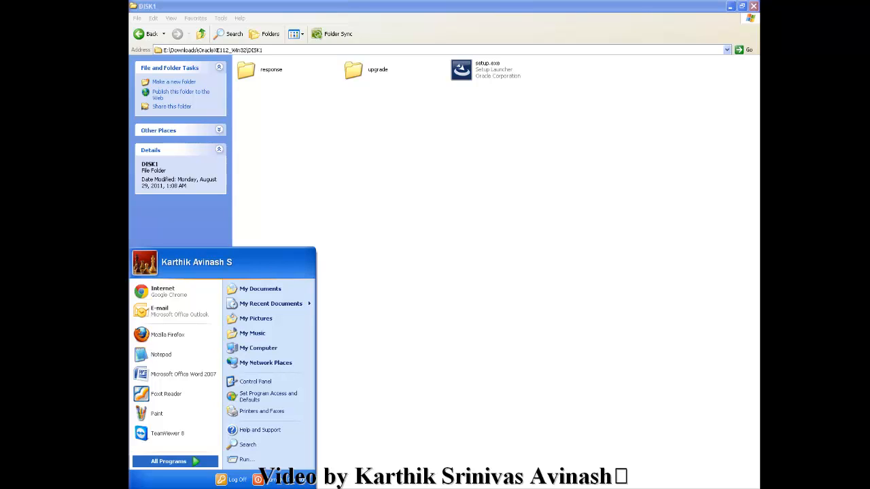
pyautogui.moveTo(168, 462)
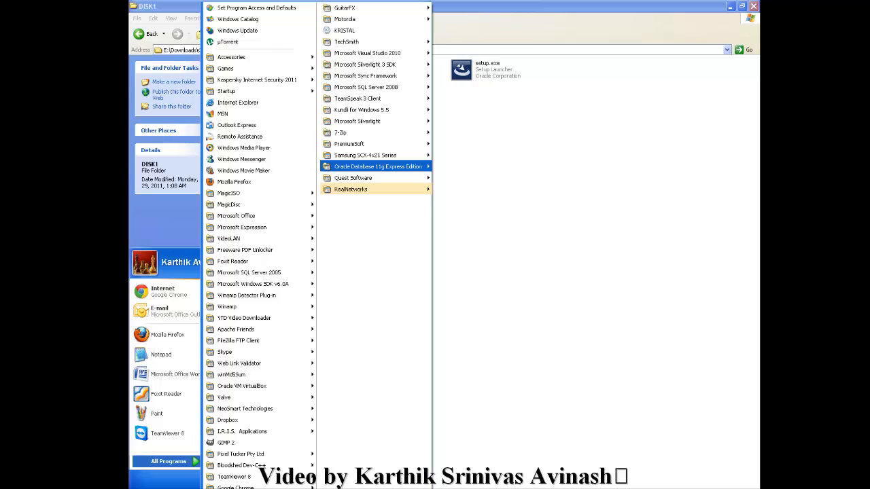
pyautogui.moveTo(378, 166)
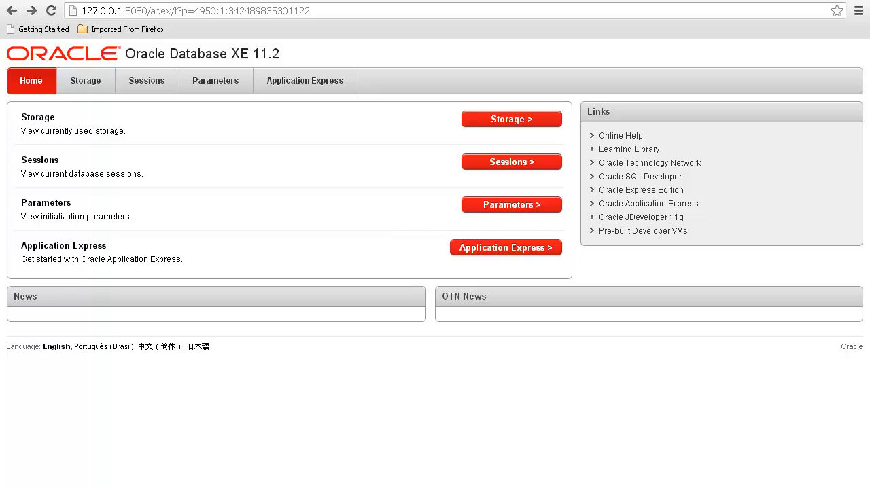
# - Log in to the Storage page as system with the account password and open the USERS tablespace details
pyautogui.click(511, 119)
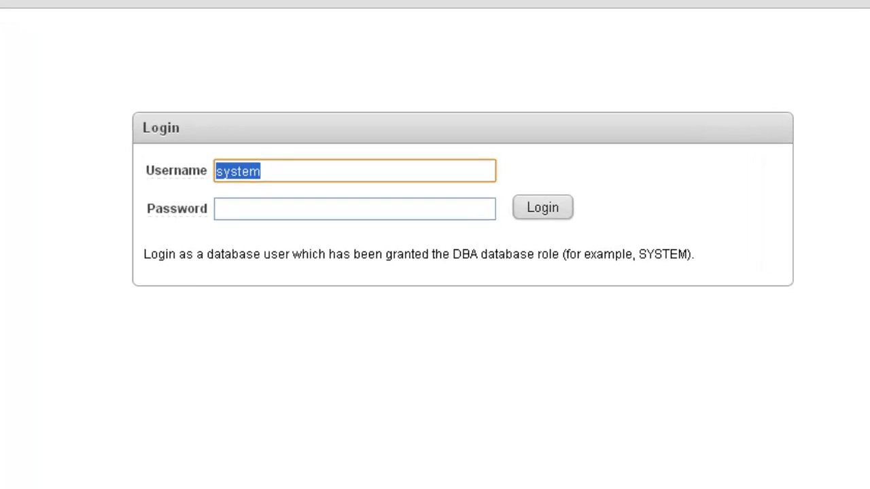
pyautogui.press('Tab')
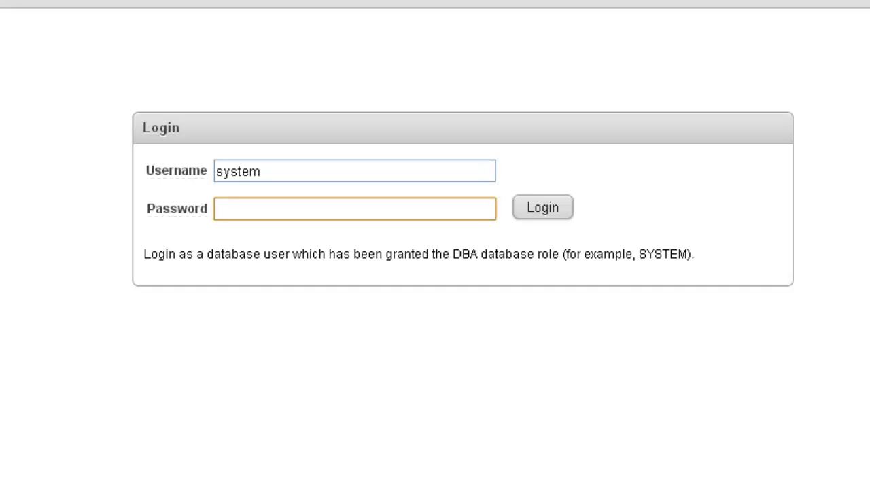
pyautogui.write('oracle1')
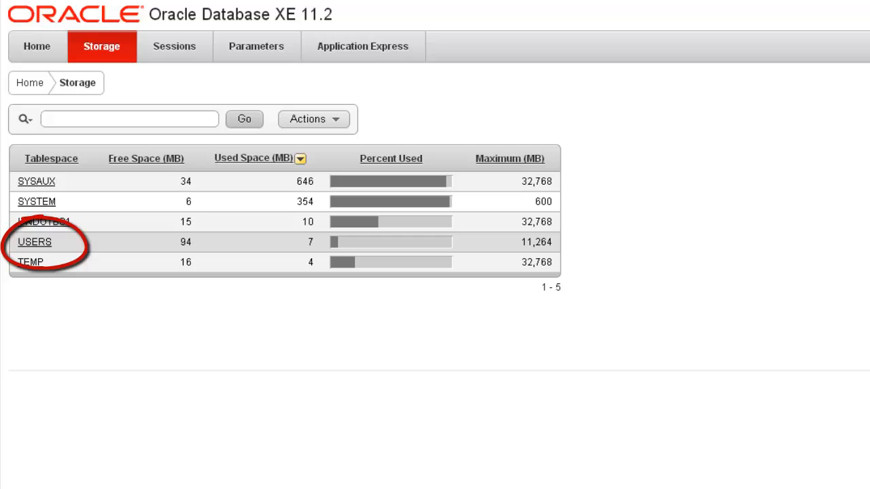
pyautogui.click(34, 242)
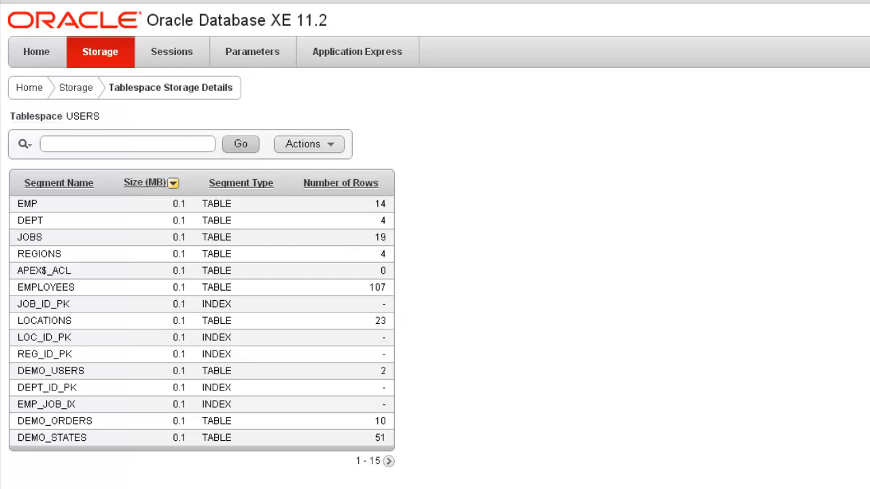
# - Start the Oracle Database 11g Express Edition database and run sqlplus in its command window
pyautogui.press('super')
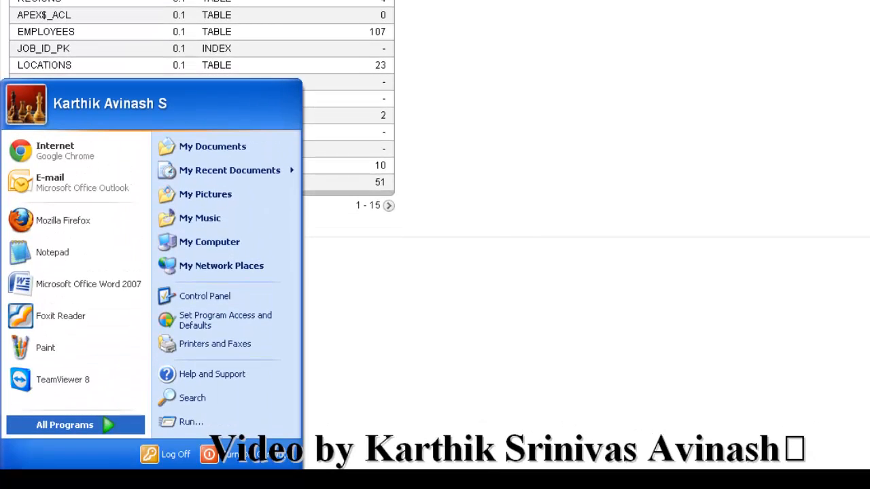
pyautogui.moveTo(74, 459)
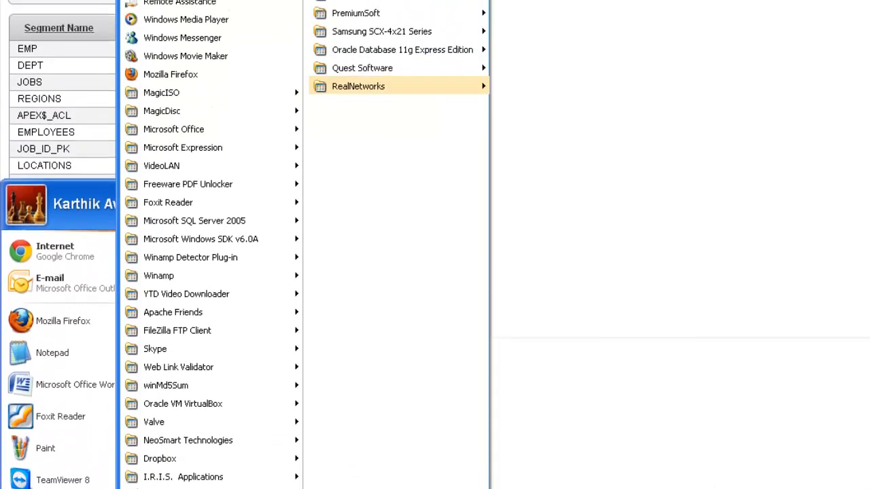
pyautogui.moveTo(402, 181)
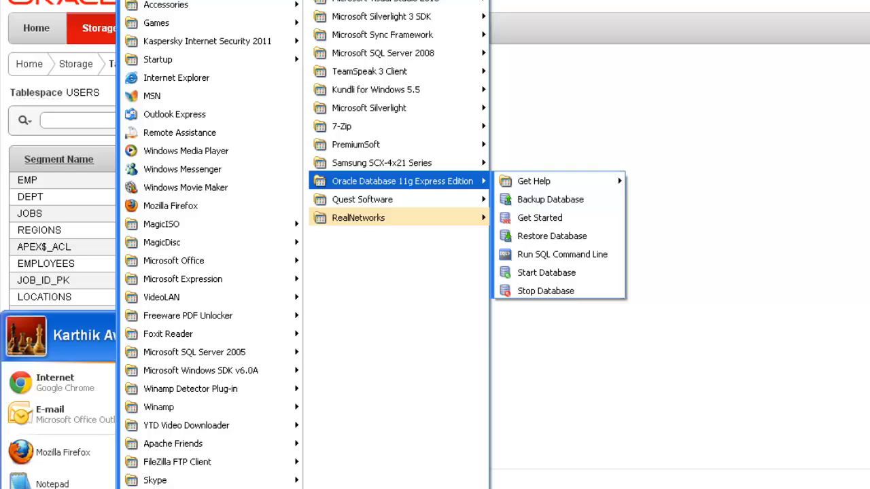
pyautogui.click(546, 272)
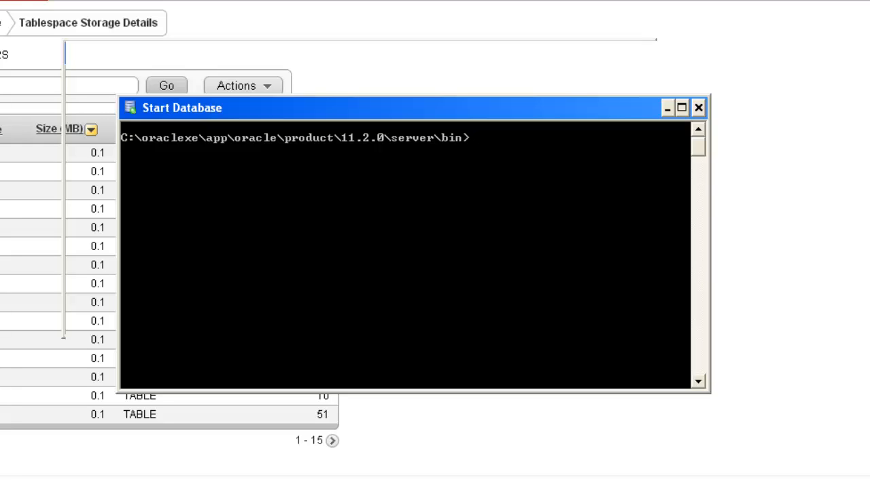
pyautogui.write('sqlplus')
pyautogui.press('Return')
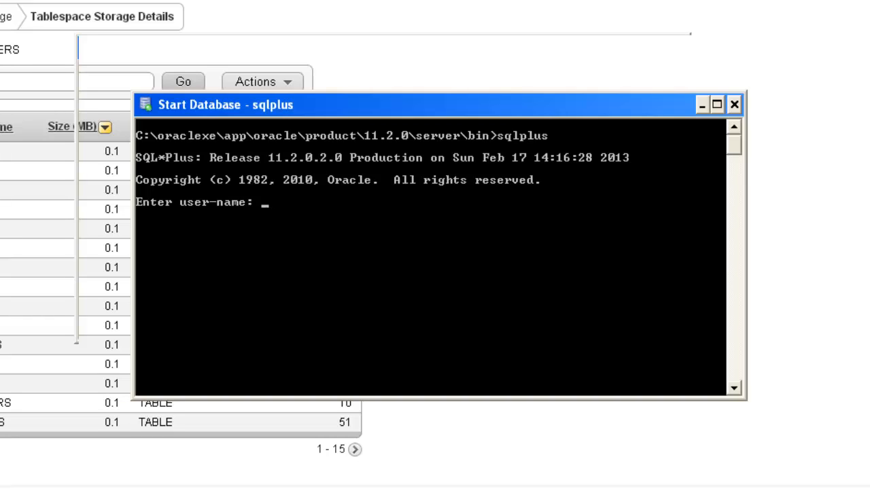
# - Try to log in to SQL*Plus as hr with the account password
pyautogui.write('hr')
pyautogui.press('Return')
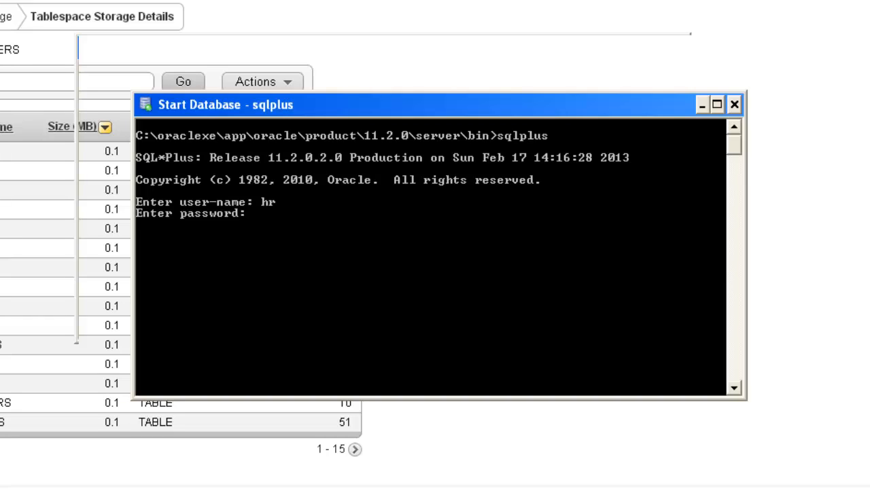
pyautogui.press('Return')
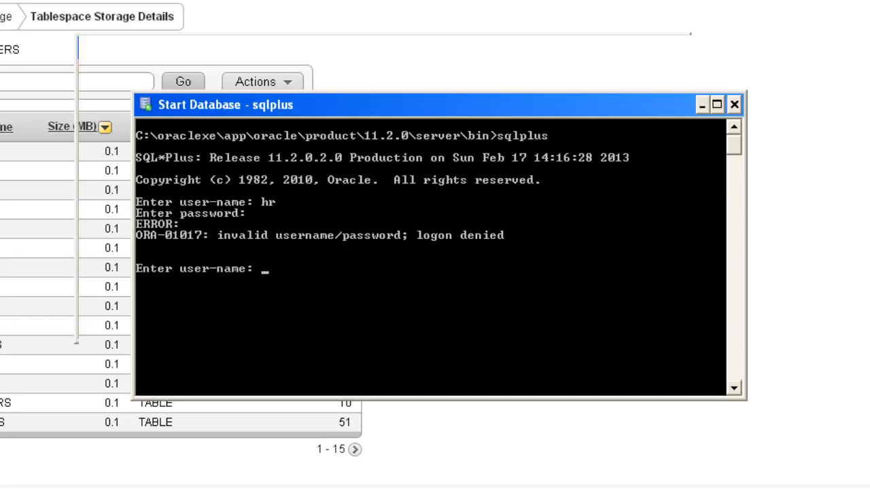
# - Log in to SQL*Plus as system with the account password
pyautogui.write('system')
pyautogui.press('Return')
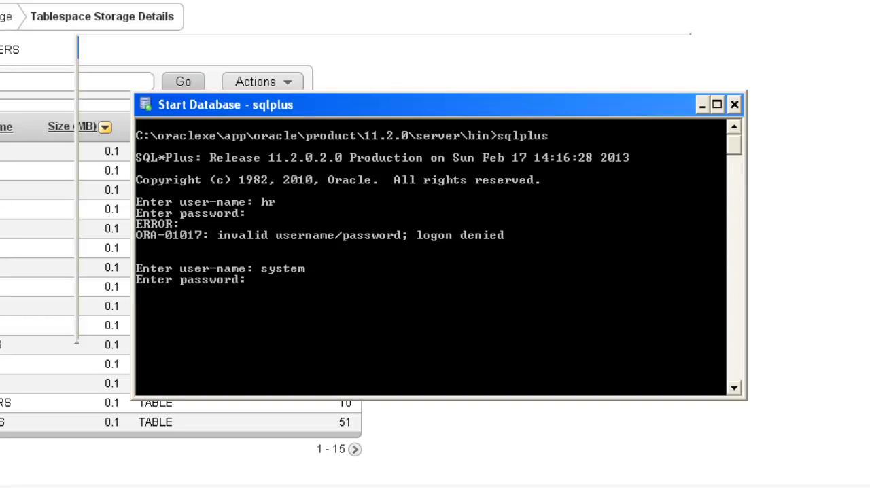
pyautogui.press('Return')
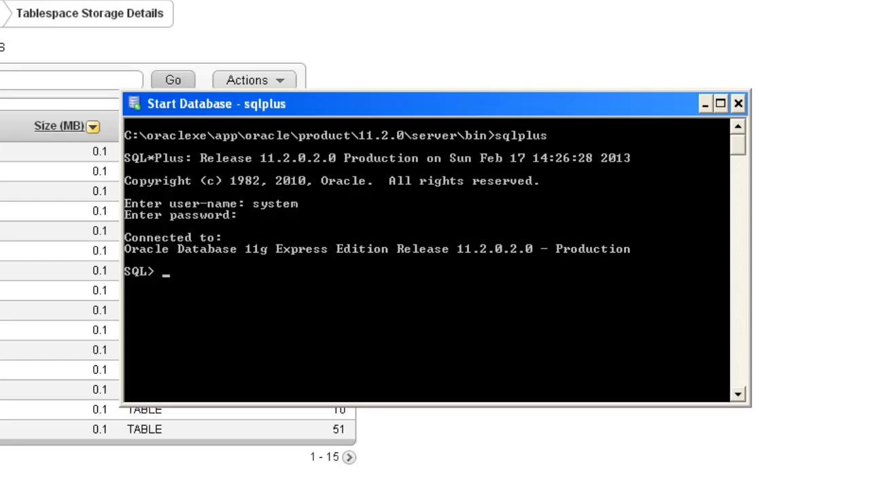
# - Run an alter user statement that sets the account password for hr and unlocks the hr account
pyautogui.write('alter user h')
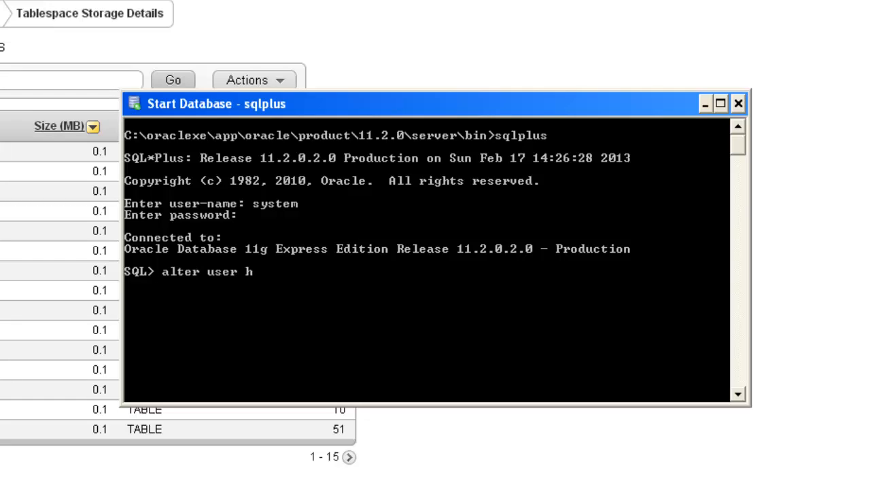
pyautogui.write('r identified ')
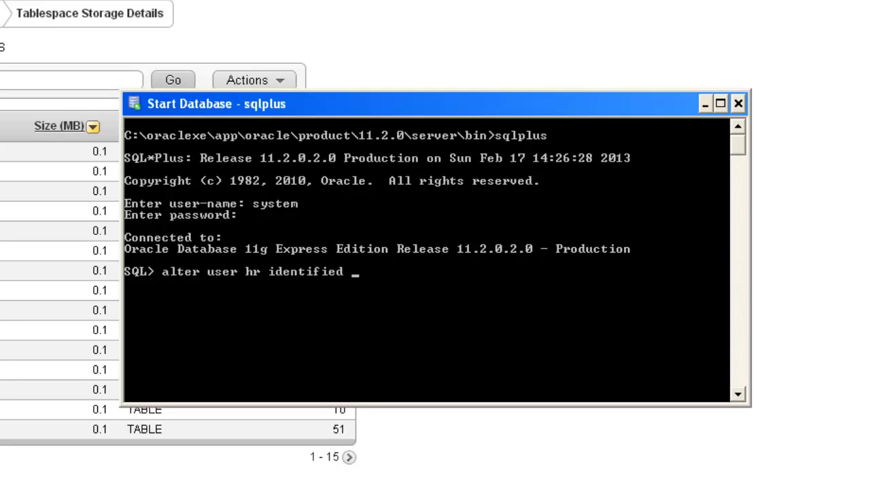
pyautogui.write('by hr accou')
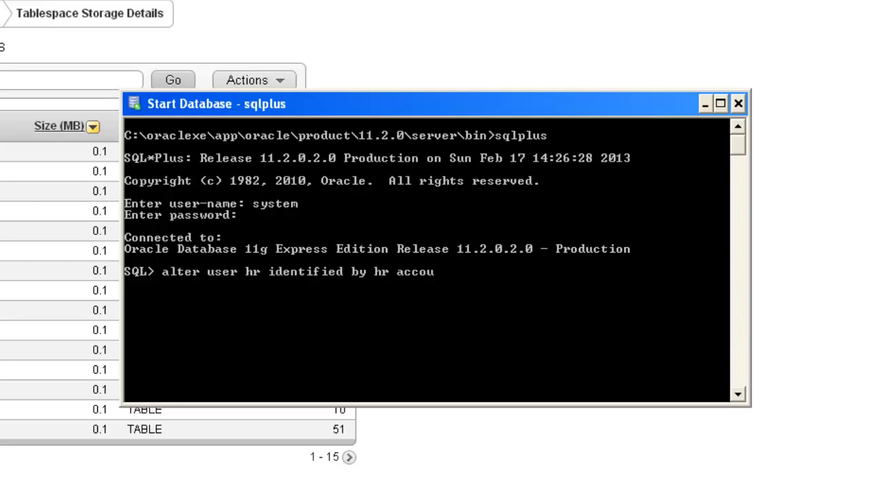
pyautogui.write('nt unlock;')
pyautogui.press('Return')
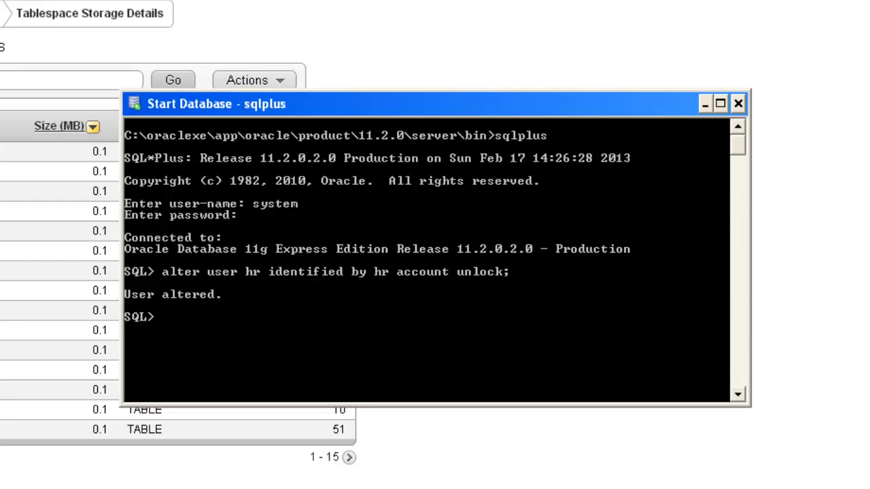
# - Exit the system session and reconnect with sqlplus as hr, supplying the account password in the command
pyautogui.write('exit')
pyautogui.press('Return')
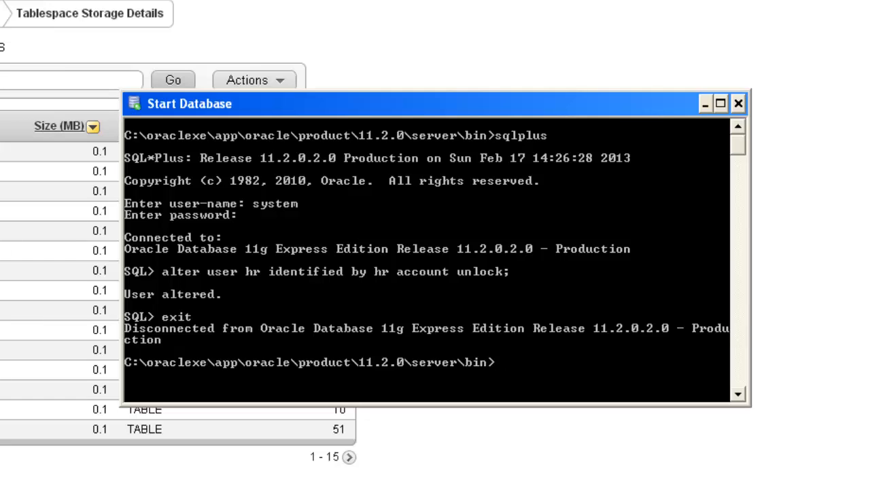
pyautogui.write('sqlplus hr')
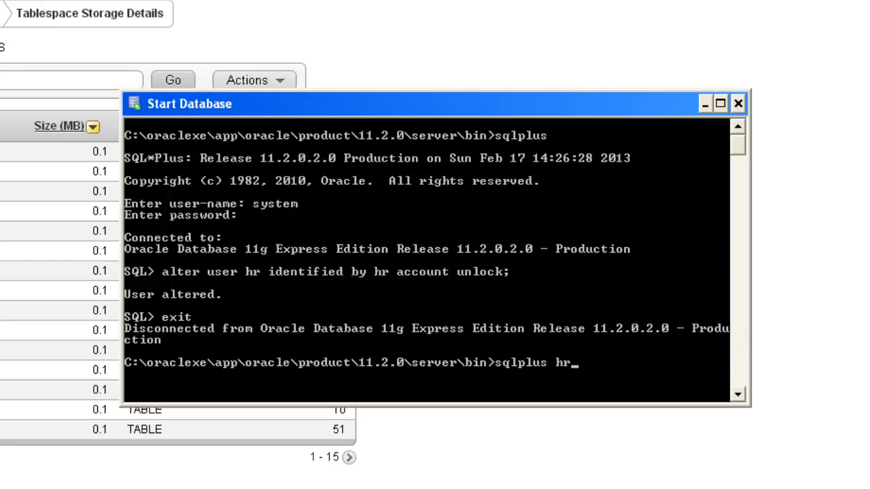
pyautogui.write('/hr')
pyautogui.press('Return')
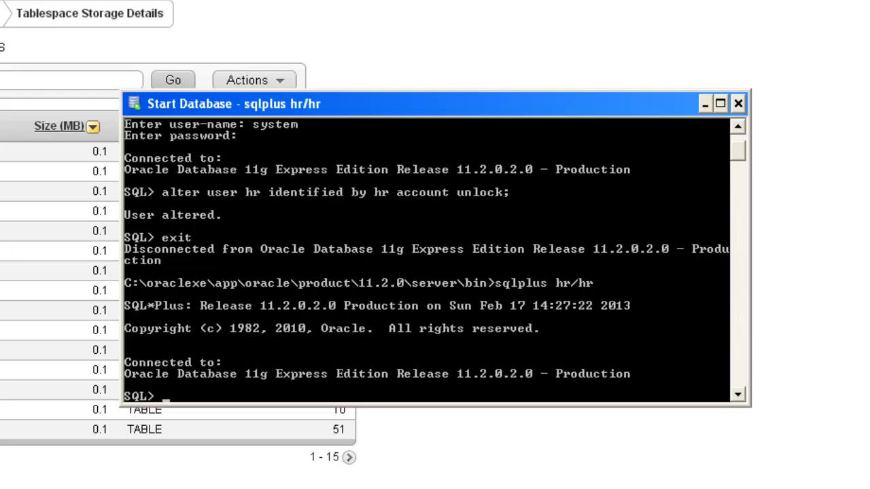
# - Describe the structure of the employees table and the departments table at the SQL prompt
pyautogui.write('desc employees;')
pyautogui.press('Return')
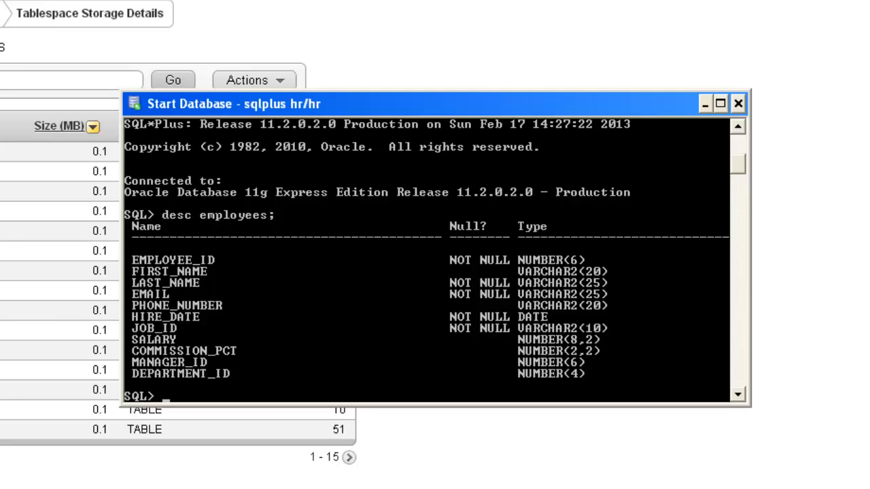
pyautogui.write('desc departments;')
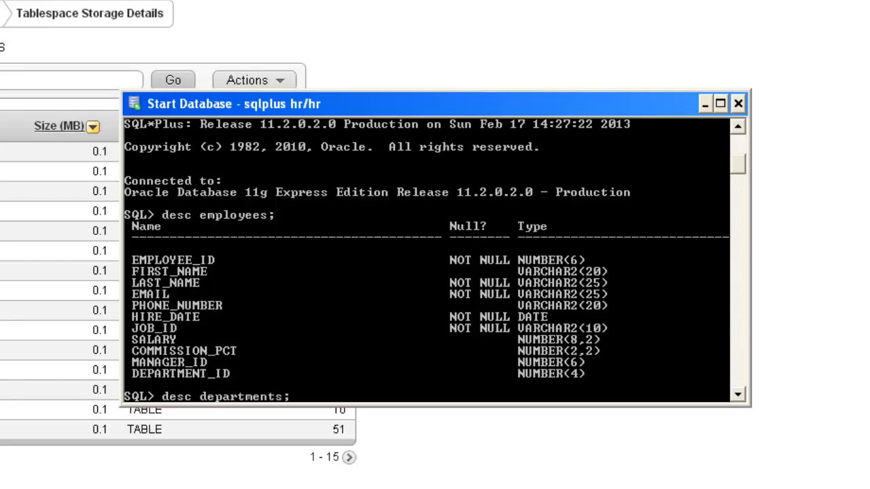
pyautogui.press('Return')
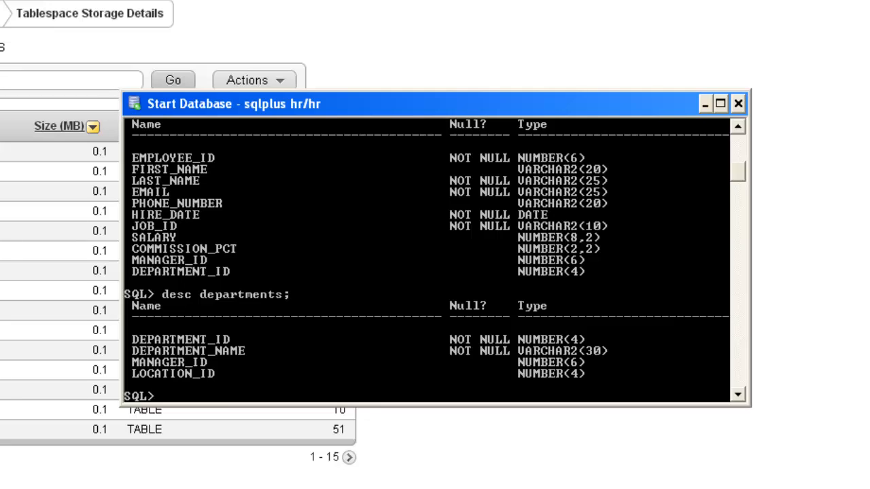
# - Describe the structure of the locations table at the SQL prompt
pyautogui.write('desc locations')
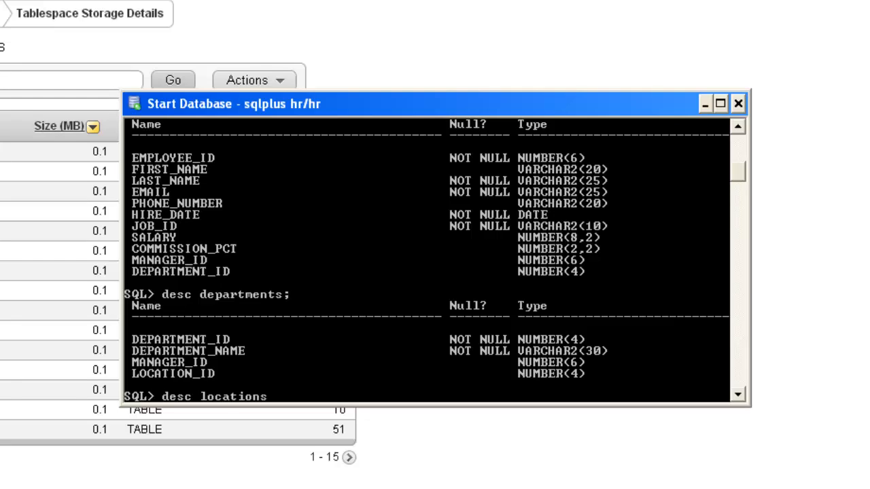
pyautogui.write(';')
pyautogui.press('Return')
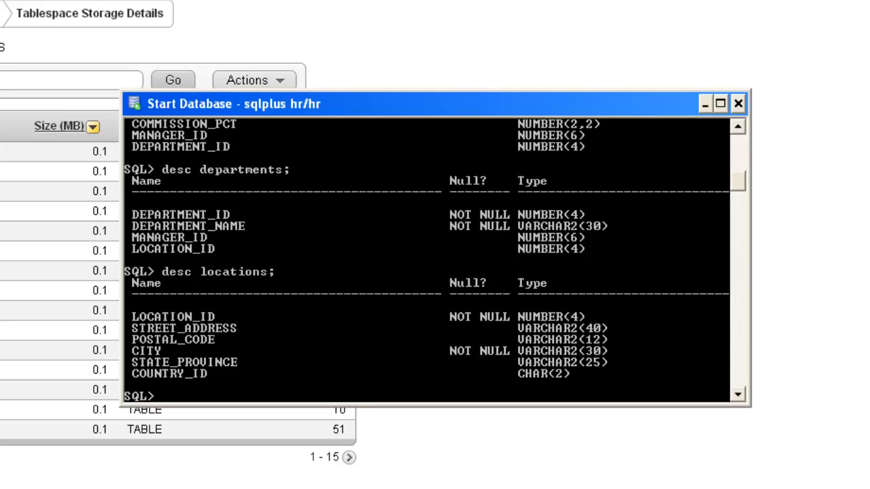
# - Switch to the E:\SQL folder in Windows Explorer and create a new text document there named test2.sql
pyautogui.hotkey('alt', 'Tab')
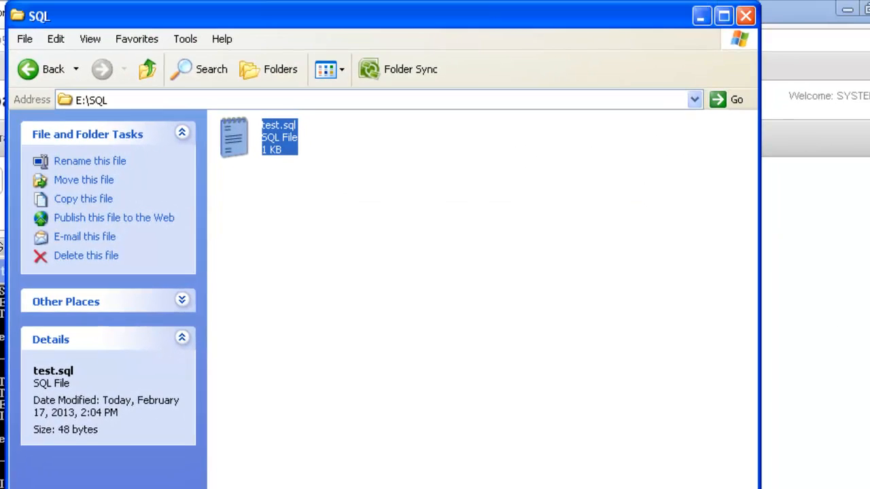
pyautogui.click(435, 258)
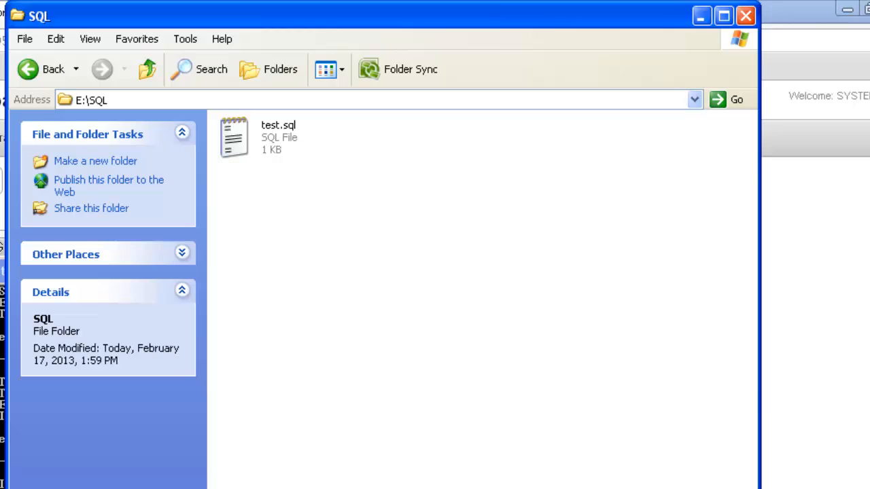
pyautogui.click(93, 100)
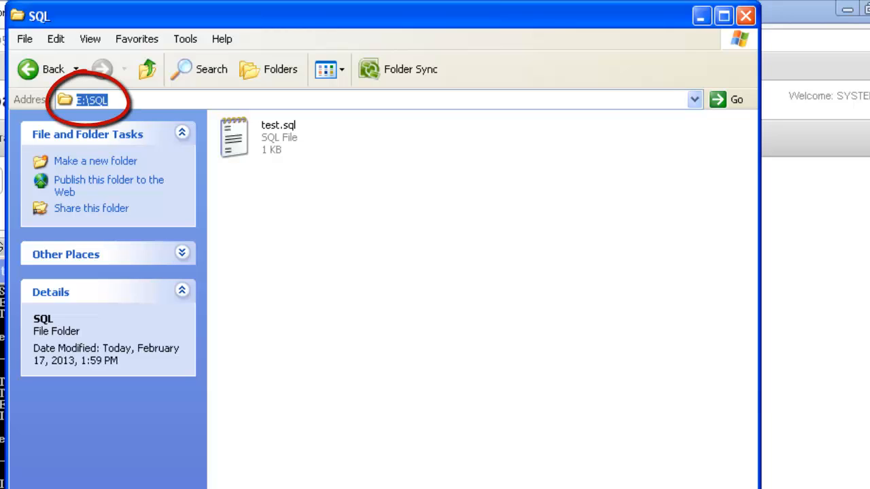
pyautogui.click(435, 258)
pyautogui.rightClick(405, 211)
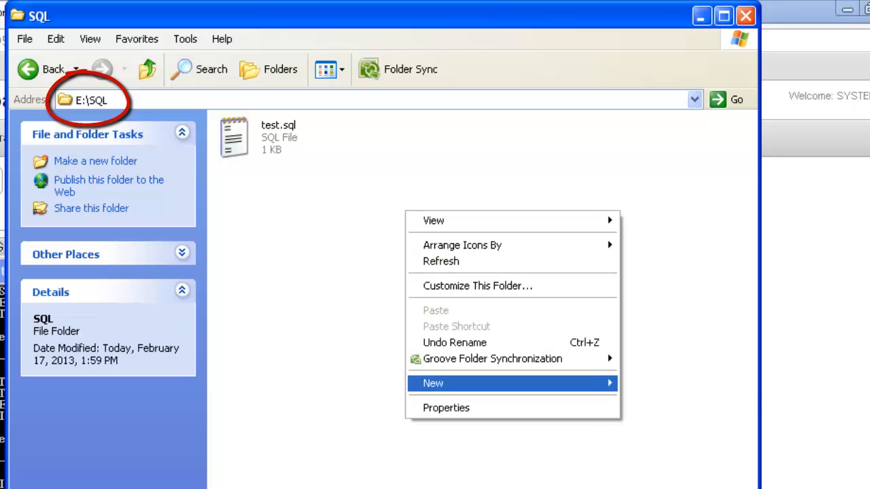
pyautogui.moveTo(476, 383)
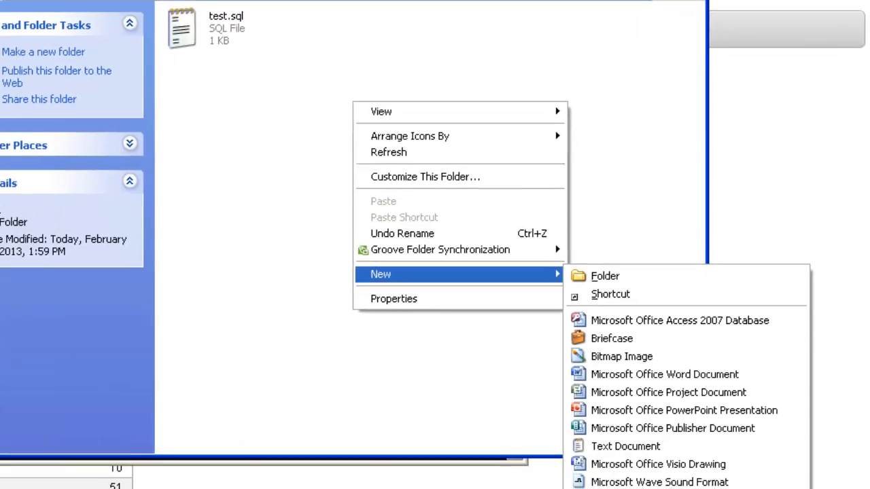
pyautogui.click(590, 373)
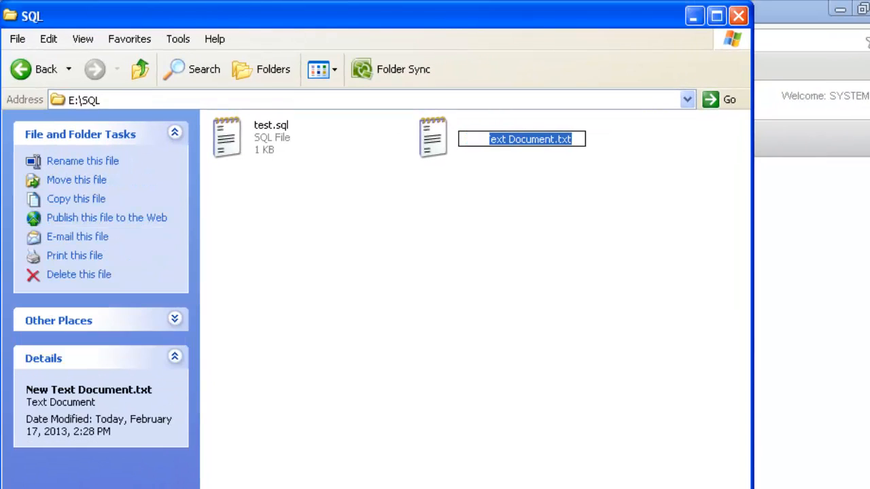
pyautogui.press('BackSpace')
pyautogui.write('test')
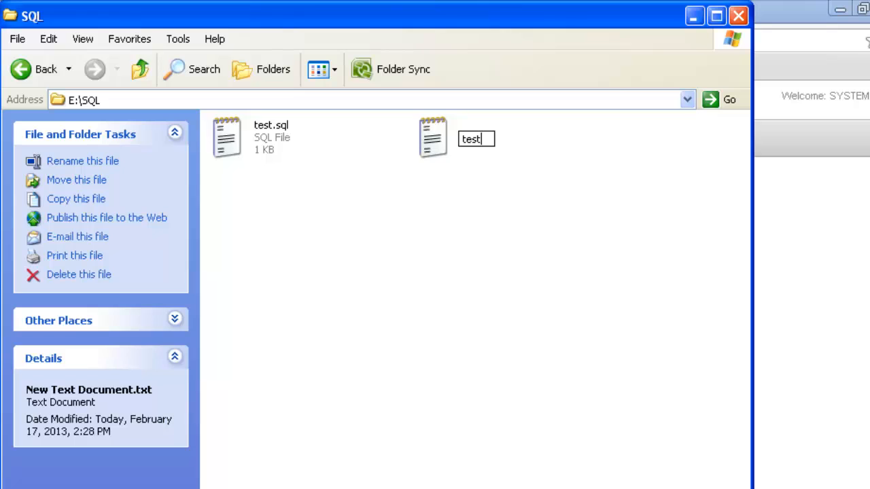
pyautogui.write('2.sql')
pyautogui.press('Return')
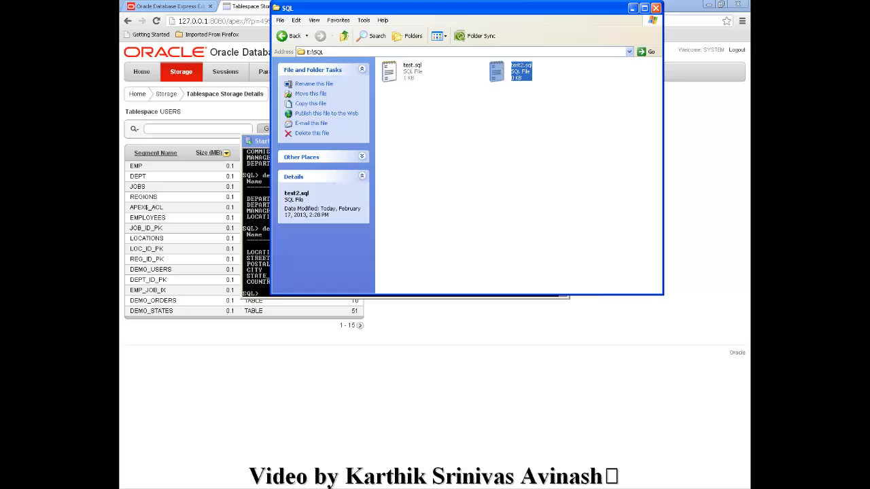
# - Open test2.sql in Notepad and write the query SELECT * FROM employees; in it
pyautogui.press('Return')
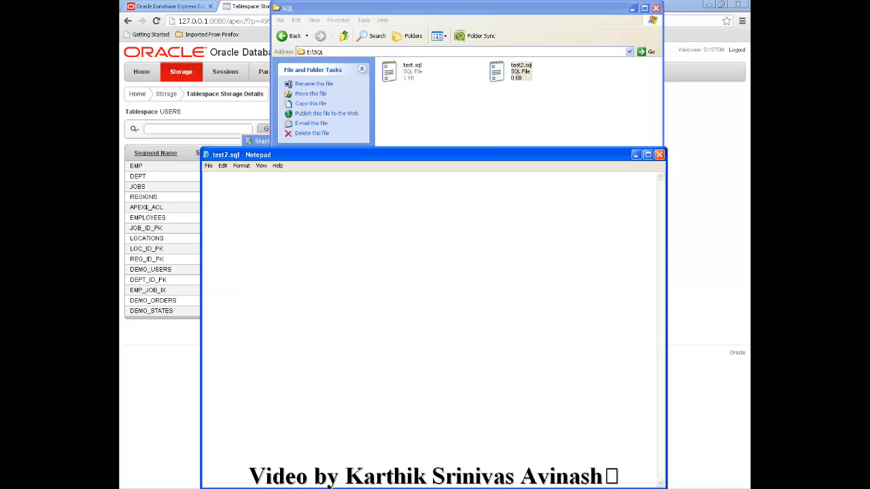
pyautogui.write('S')
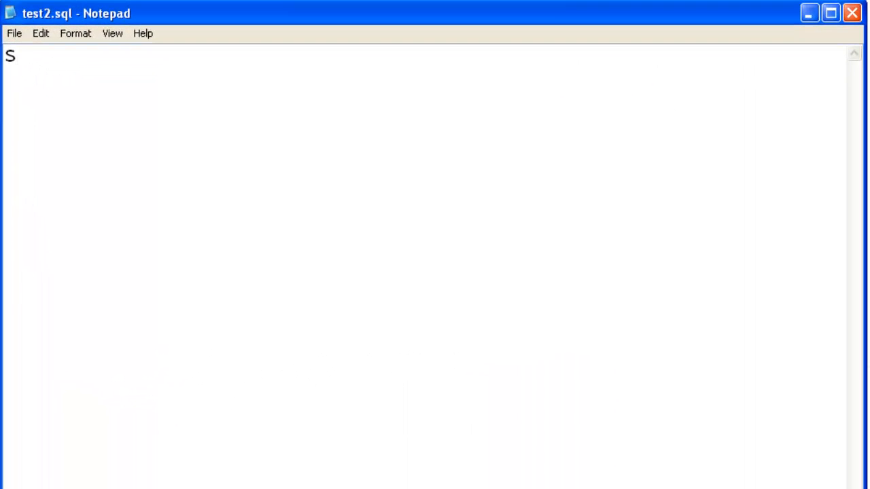
pyautogui.write('ELECT')
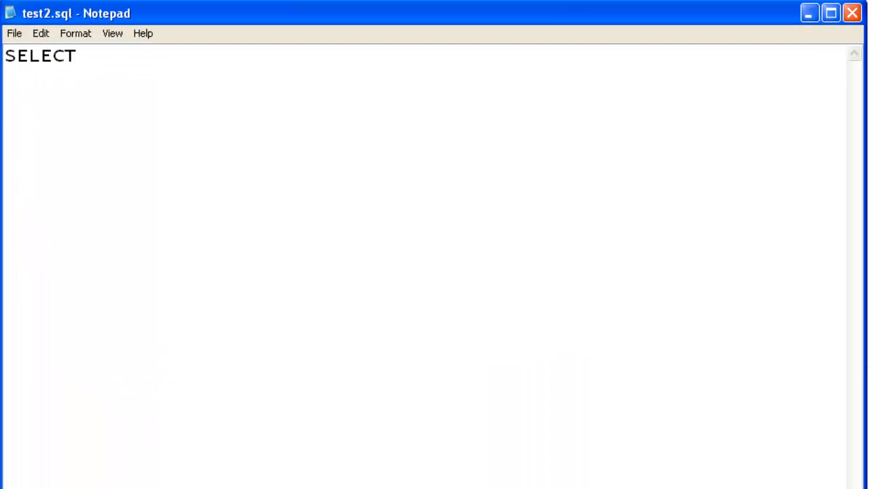
pyautogui.write(' * FROM ')
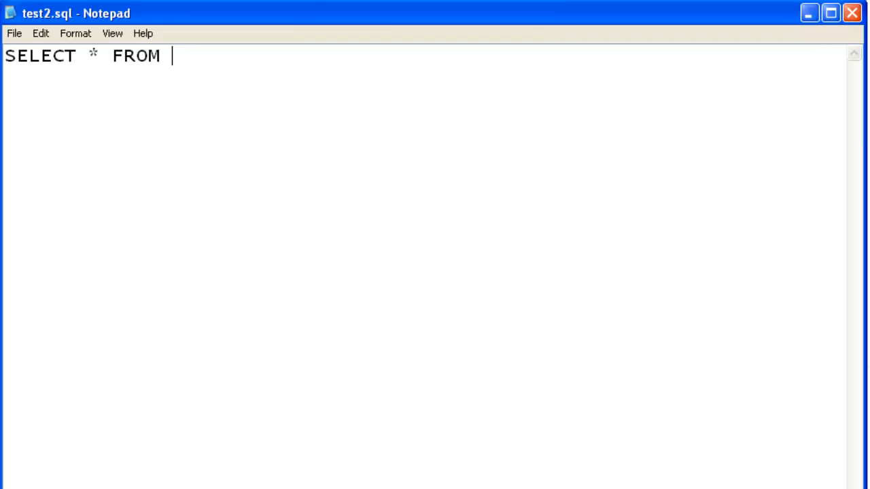
pyautogui.write('employees;')
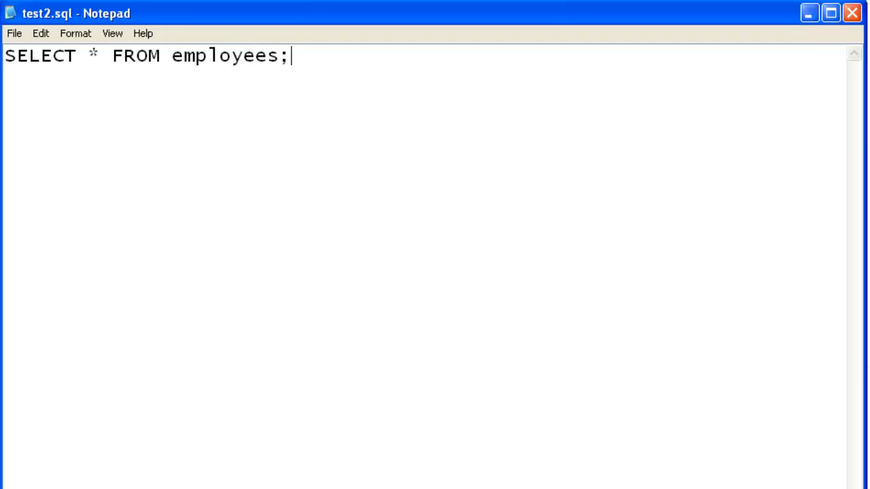
# - Extend the query with the condition WHERE department_id =80 and end it with a semicolon
pyautogui.press('BackSpace')
pyautogui.write('WHERE departm')
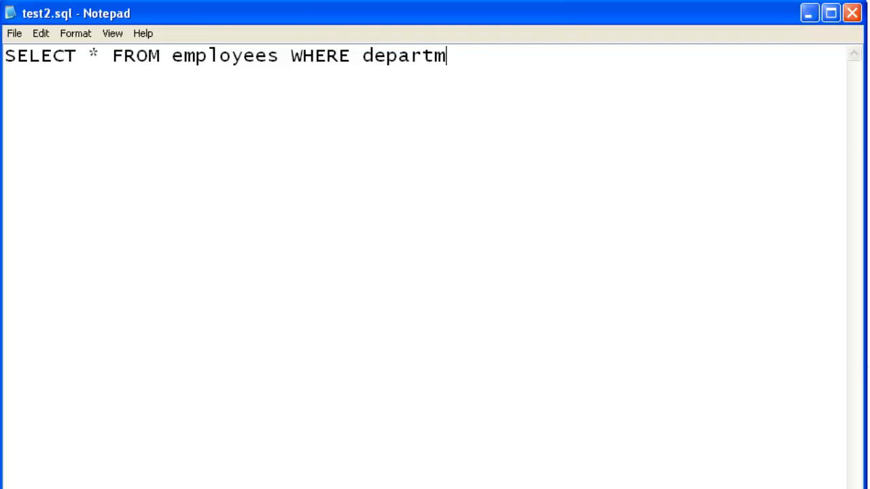
pyautogui.write('ent_id =80')
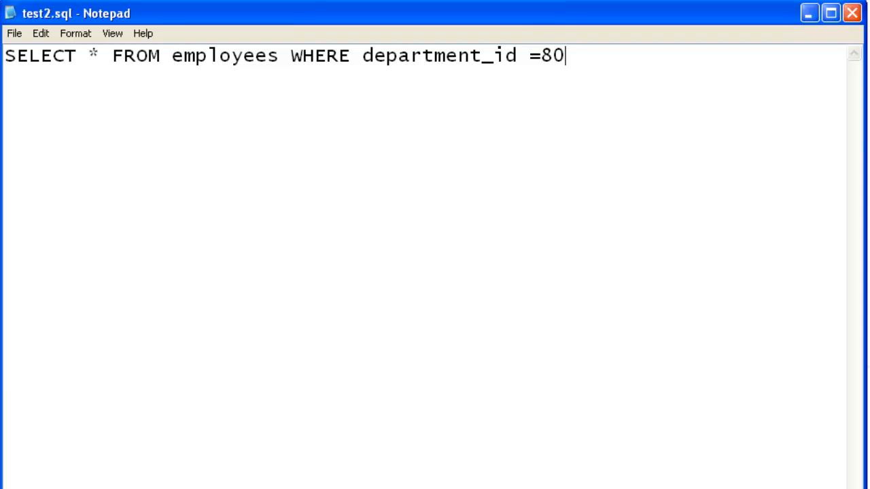
pyautogui.write('l')
pyautogui.press('BackSpace')
pyautogui.write('l')
pyautogui.press('BackSpace')
pyautogui.write(';')
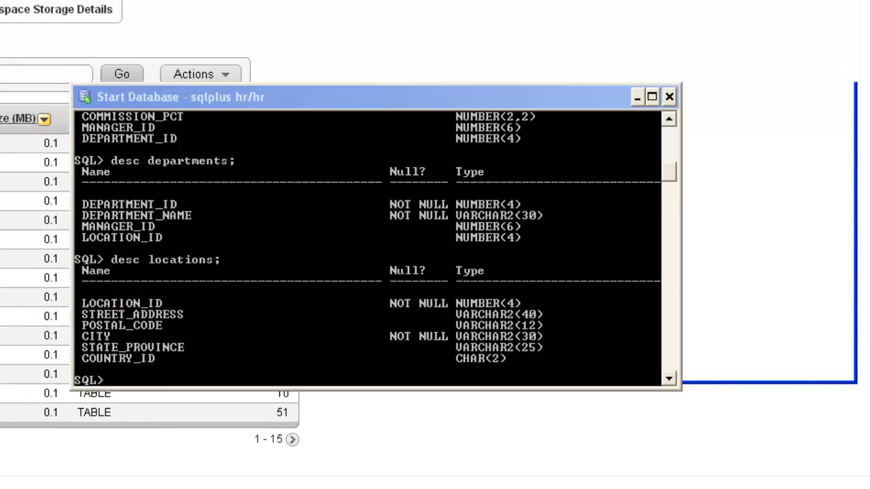
# - Return to the SQL*Plus window, exit the session and change the working directory to E:\SQL
pyautogui.click(115, 381)
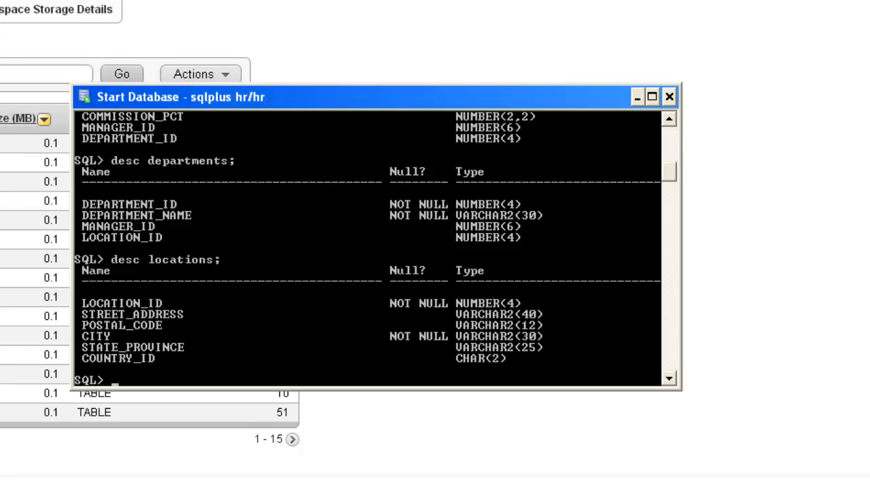
pyautogui.write('exit')
pyautogui.press('Return')
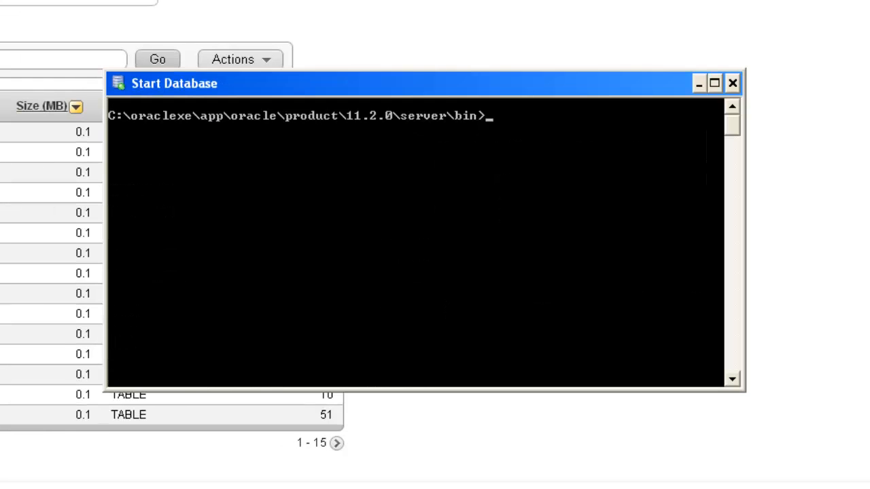
pyautogui.write('cd\\')
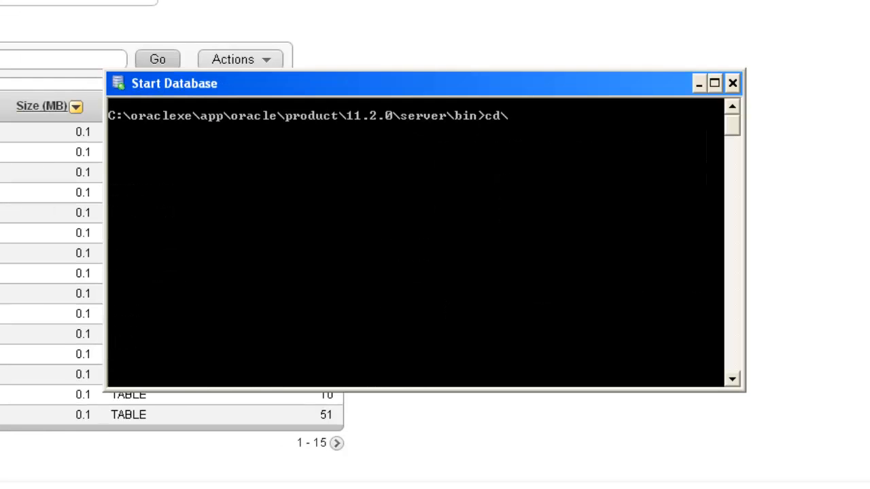
pyautogui.press('Return')
pyautogui.write('E:')
pyautogui.press('Return')
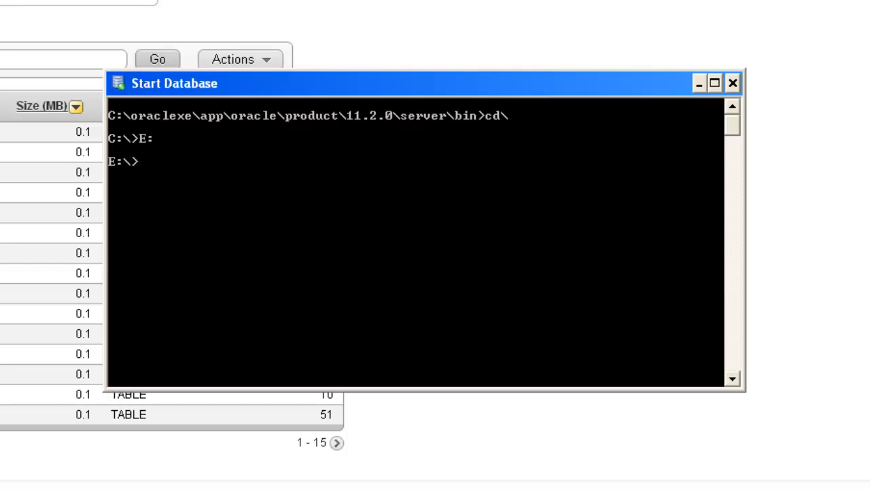
pyautogui.write('cd sql')
pyautogui.press('Return')
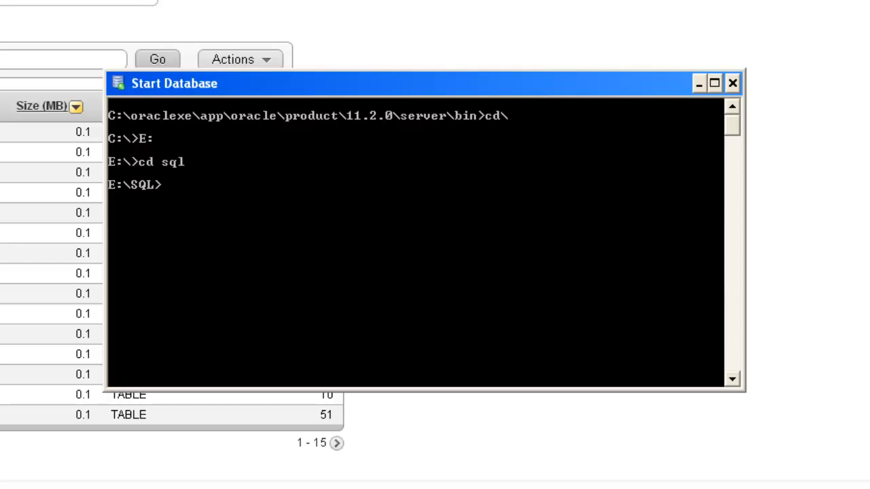
# - Start sqlplus from E:\SQL as hr, supplying the account password in the command
pyautogui.write('sqlplus hr/hr')
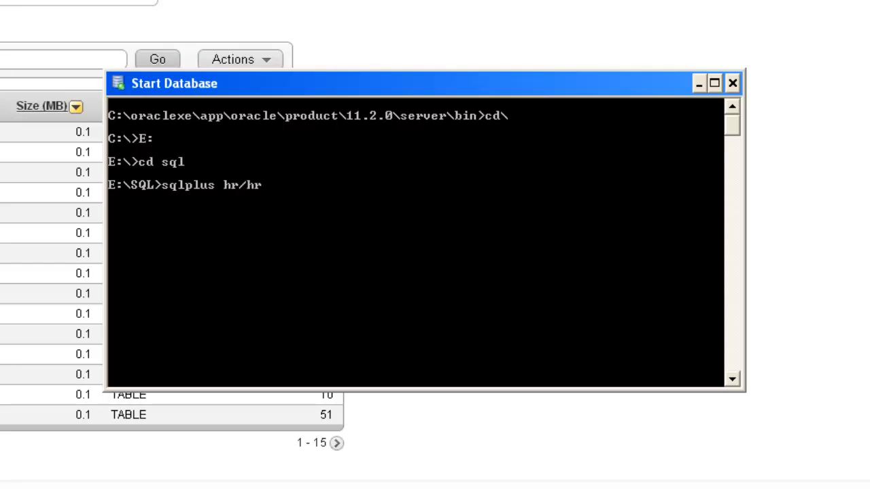
pyautogui.press('Return')
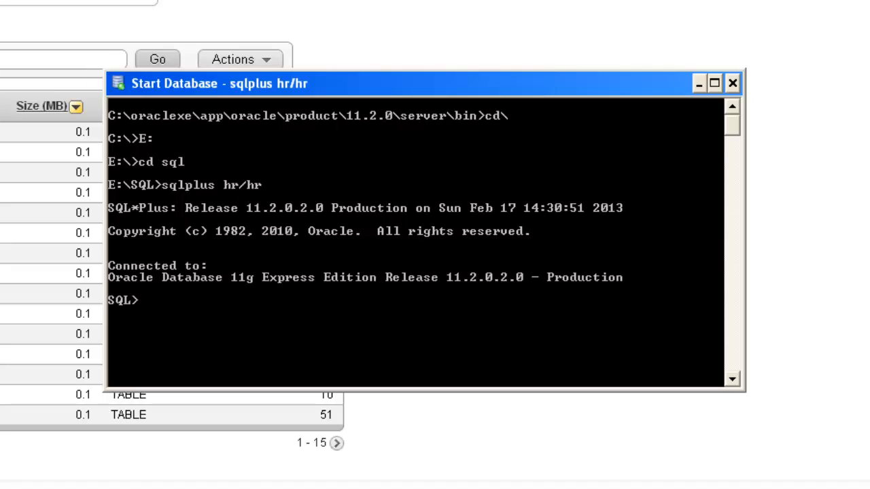
pyautogui.write('@test2.sql')
pyautogui.press('Return')
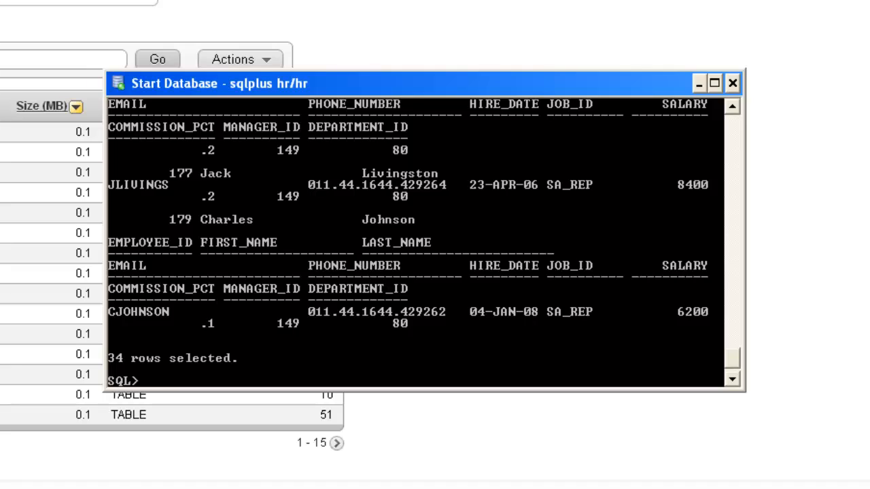
pyautogui.write('exit')
pyautogui.press('Return')
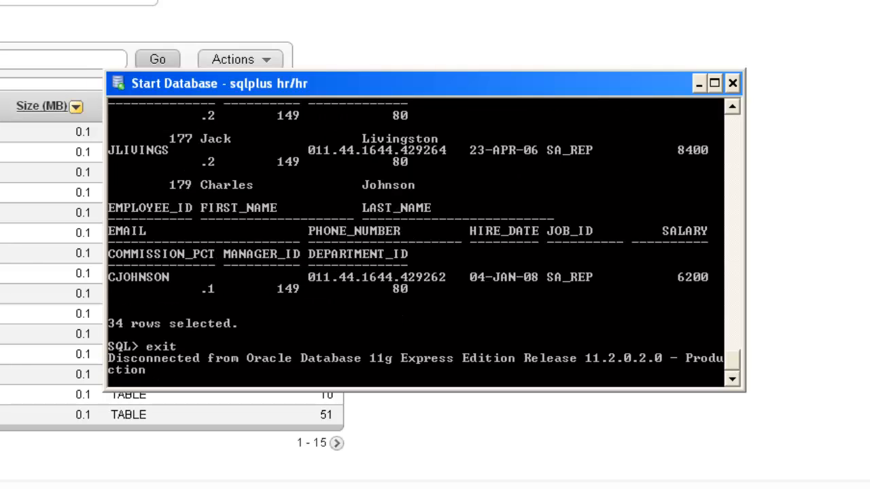